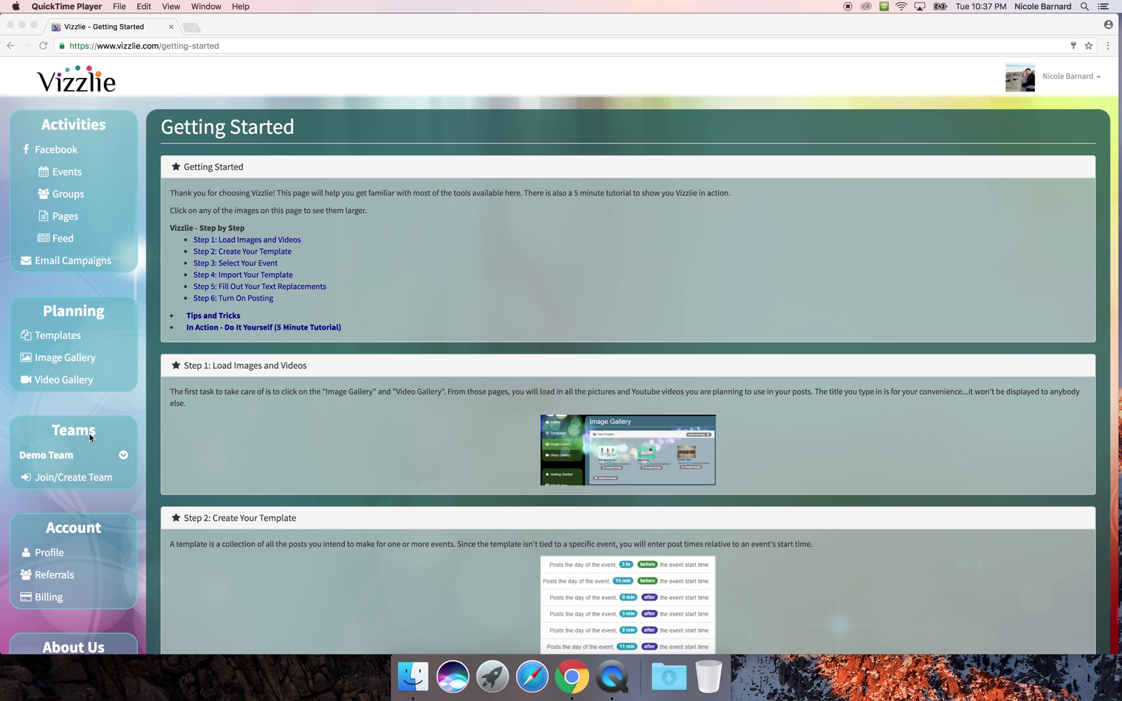
Look up team code 'Vizzlie' and request to join the Vizzlie (Official) team
{"action": "left_click", "coordinate": [89, 478]}
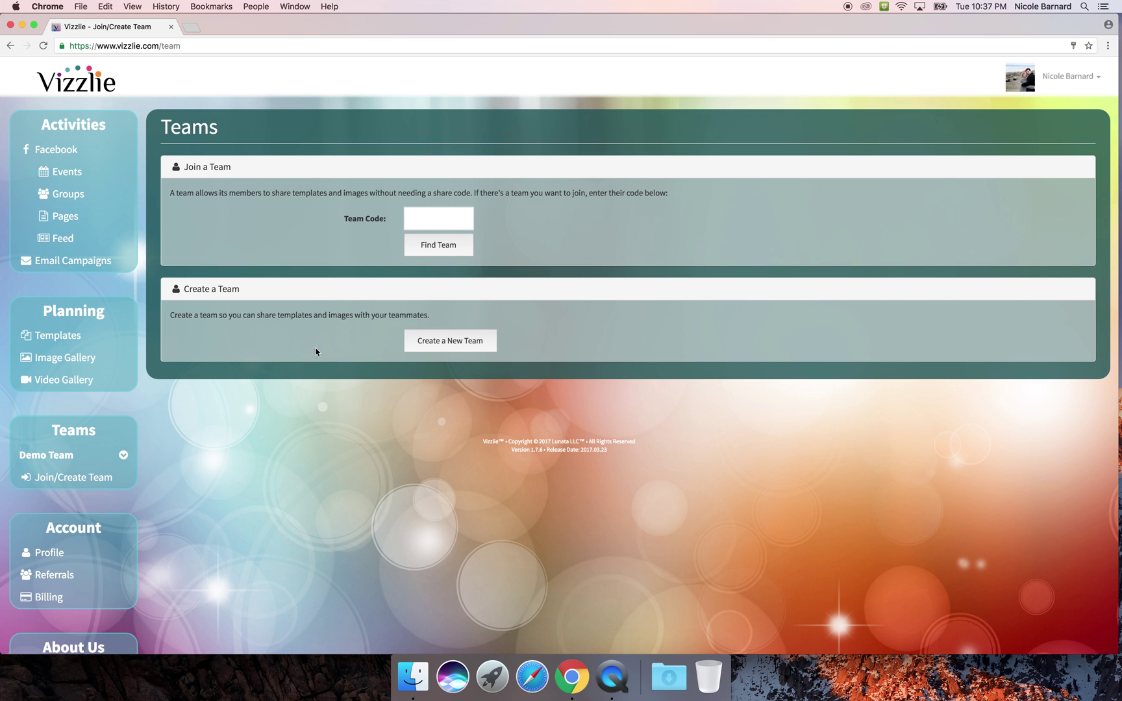
{"action": "left_click", "coordinate": [422, 216]}
{"action": "type", "text": "Vizzlie"}
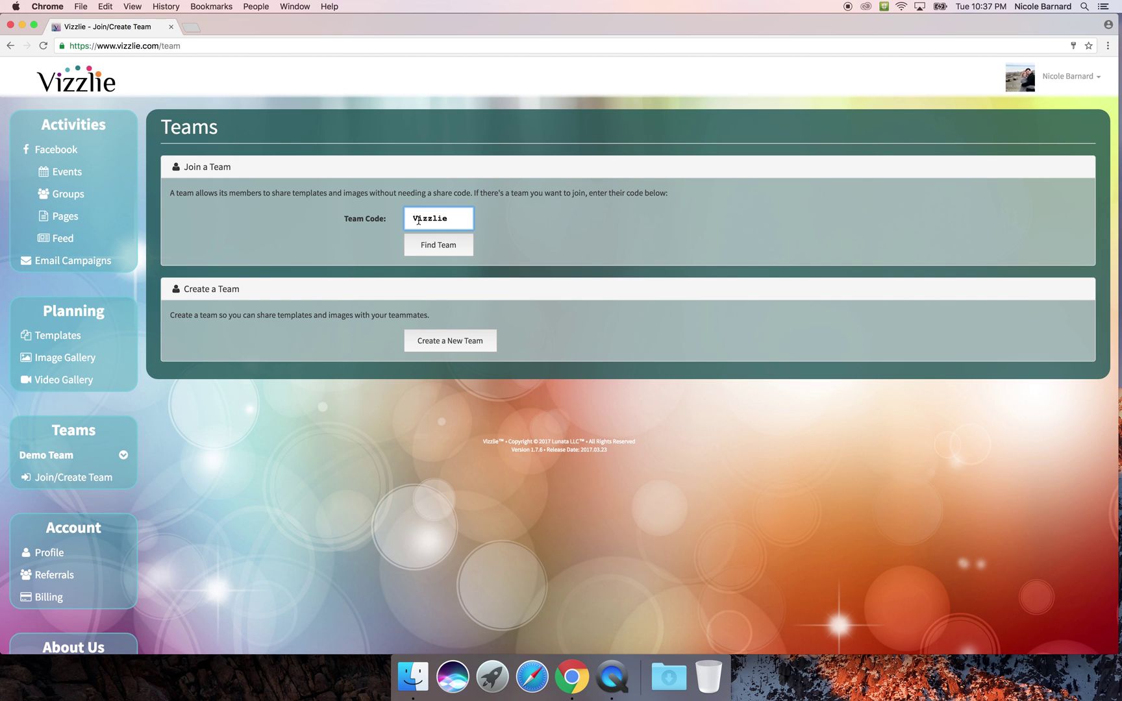
{"action": "left_click", "coordinate": [431, 248]}
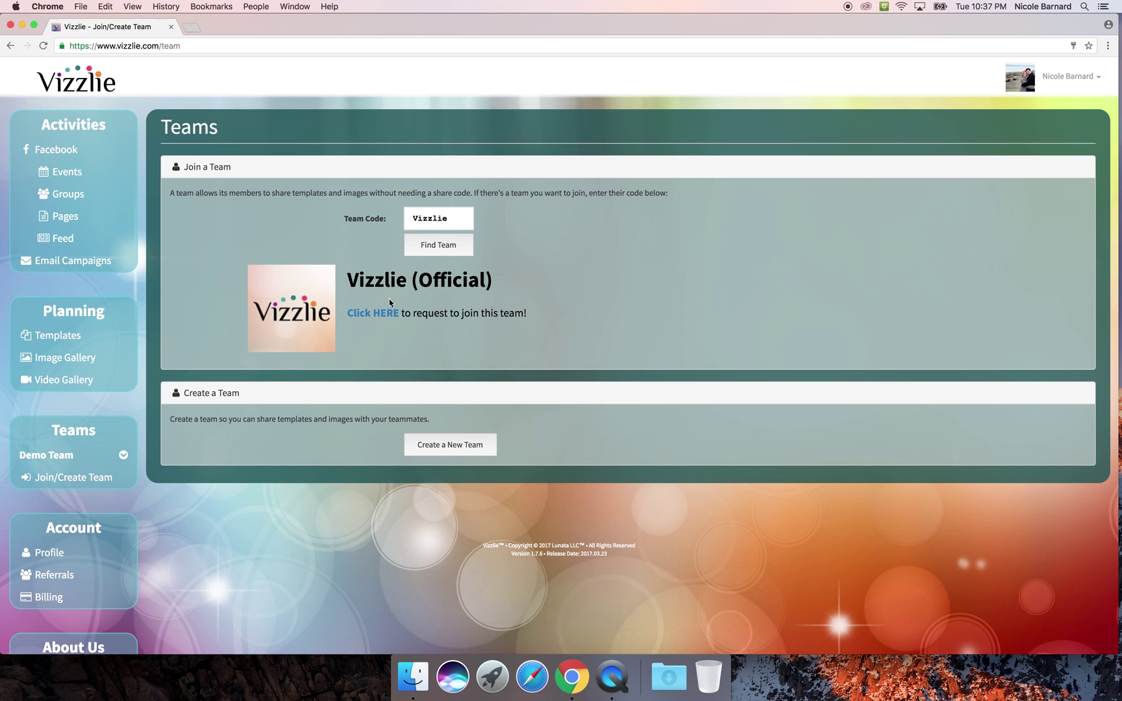
{"action": "left_click", "coordinate": [377, 312]}
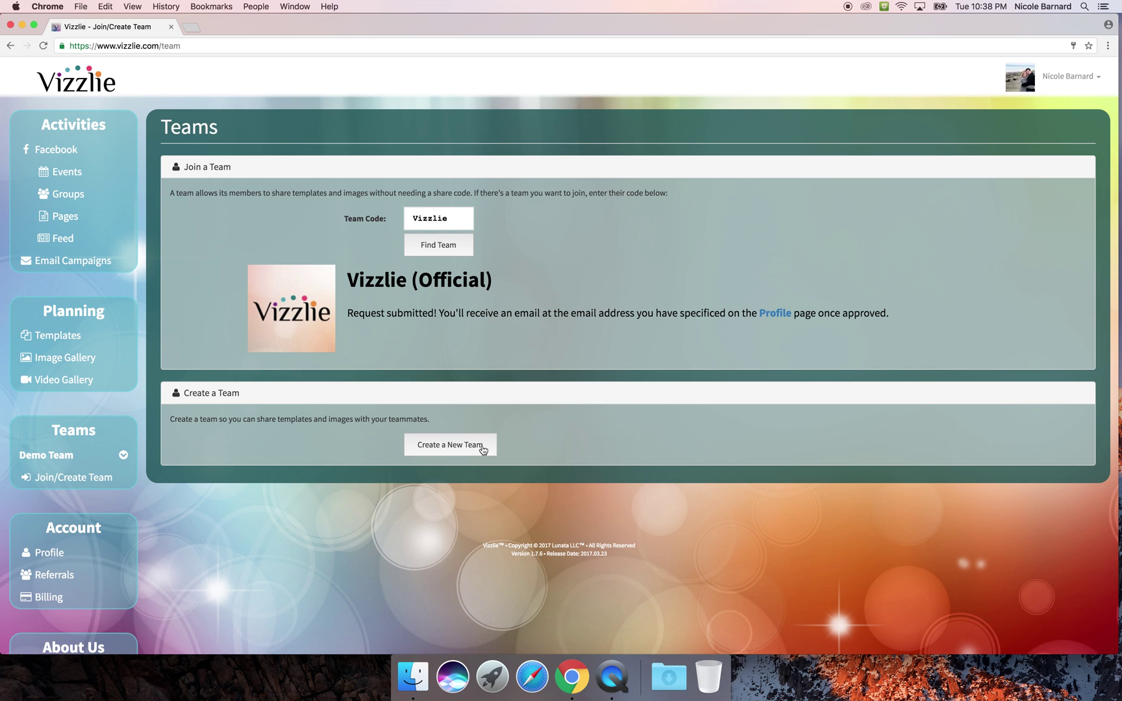
View the Demo Team overview, then go to its Shared Templates page
{"action": "left_click", "coordinate": [68, 457]}
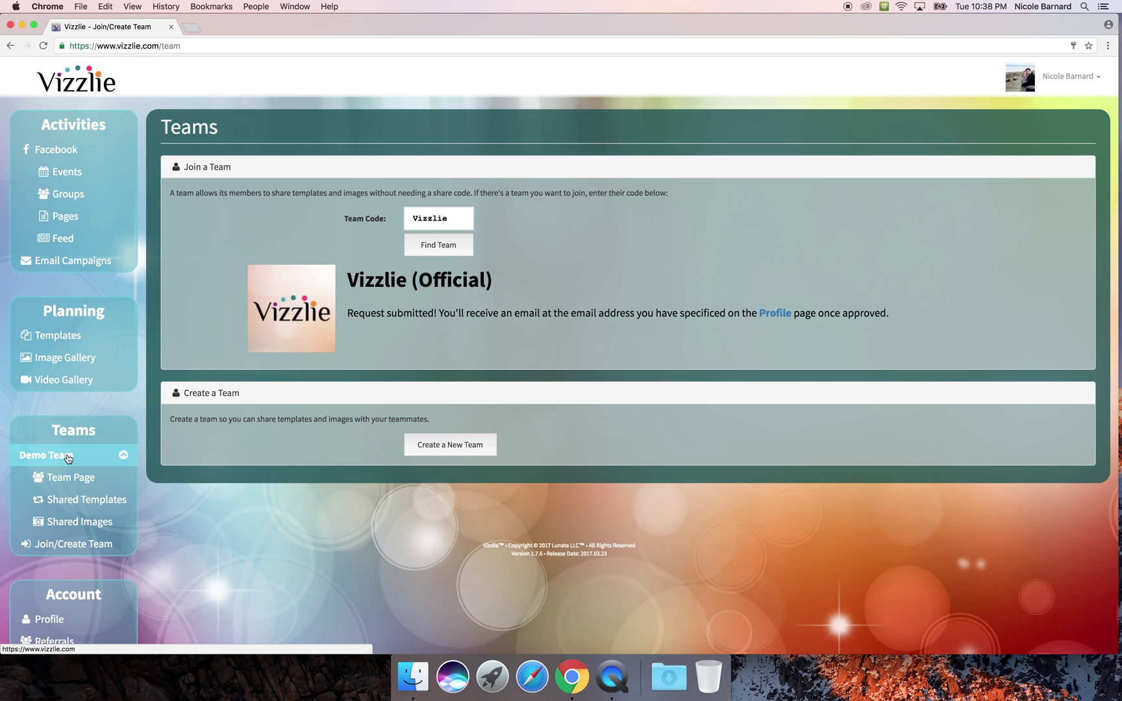
{"action": "left_click", "coordinate": [76, 482]}
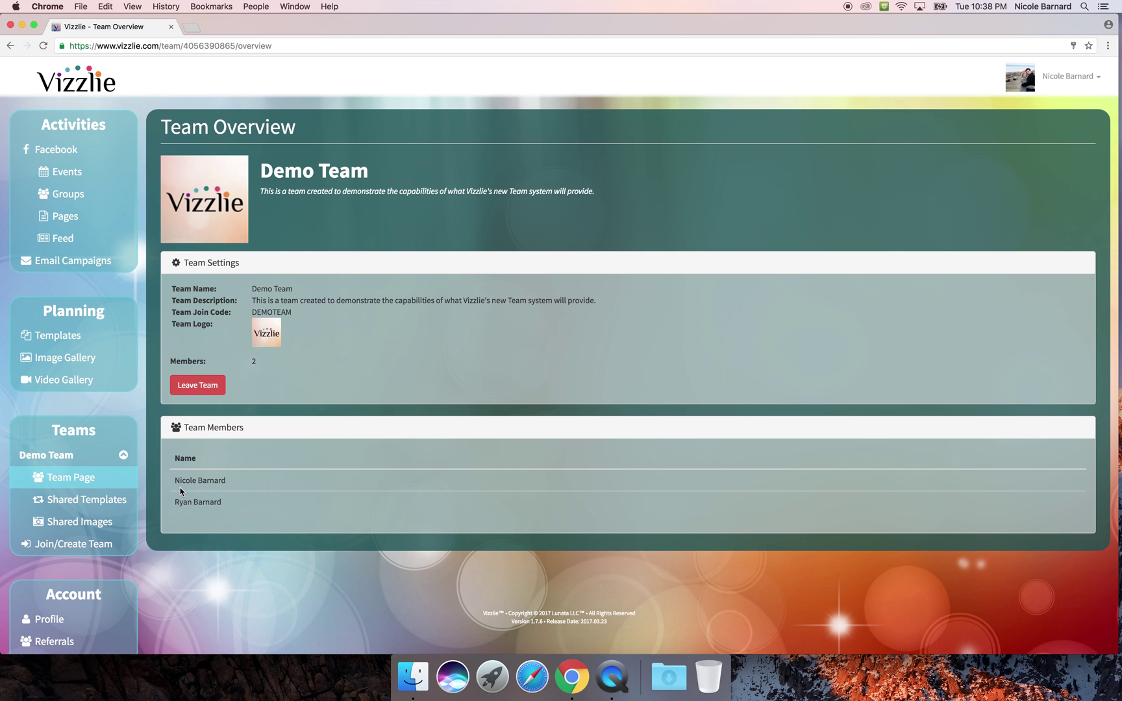
{"action": "left_click", "coordinate": [117, 501]}
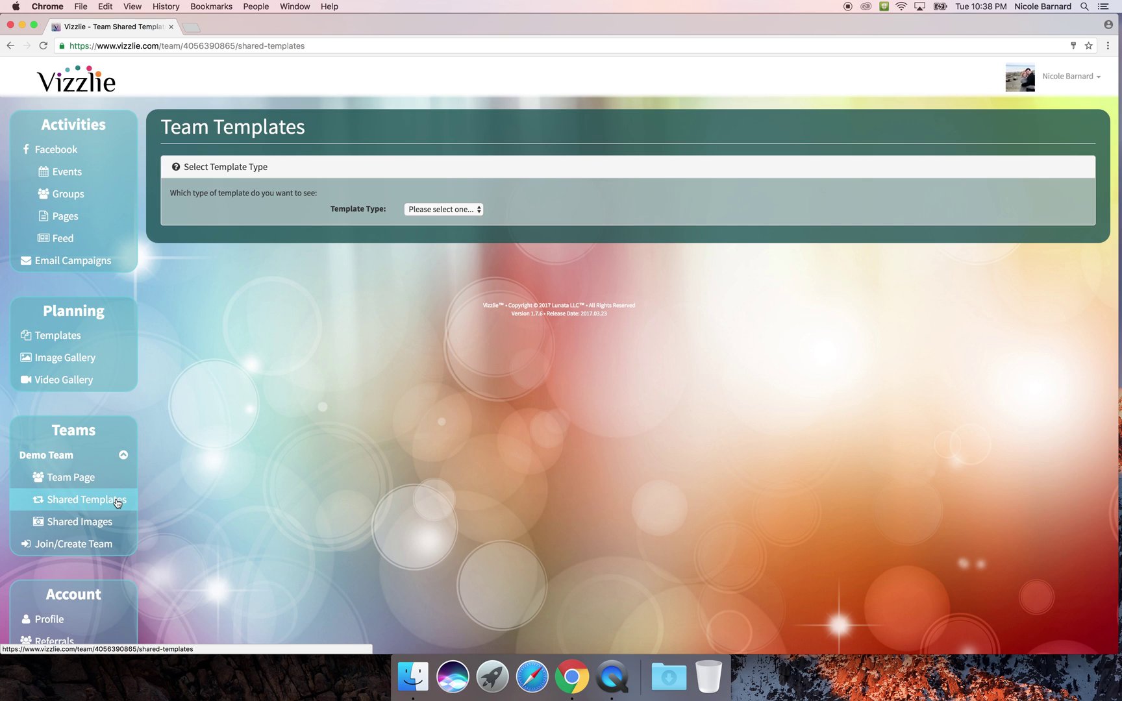
Filter to Facebook templates and expand Mystery Hostess Party in the Live Parties folder
{"action": "left_click", "coordinate": [476, 209]}
{"action": "left_click", "coordinate": [469, 223]}
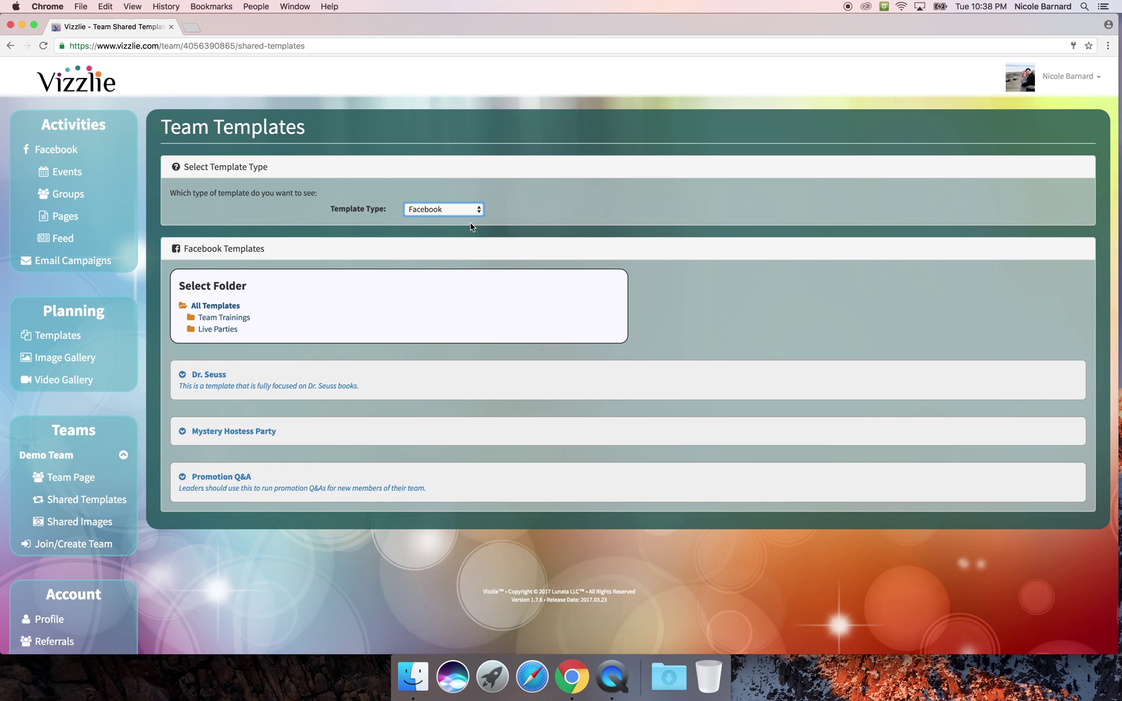
{"action": "left_click", "coordinate": [224, 317]}
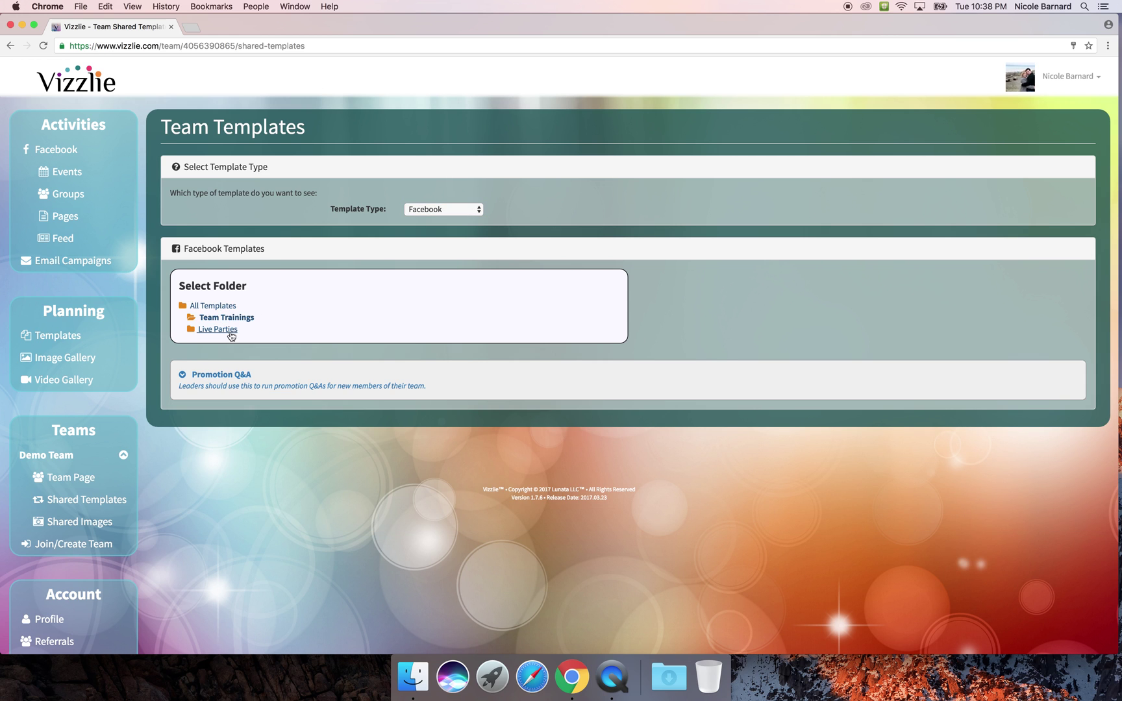
{"action": "left_click", "coordinate": [231, 332]}
{"action": "left_click", "coordinate": [224, 431]}
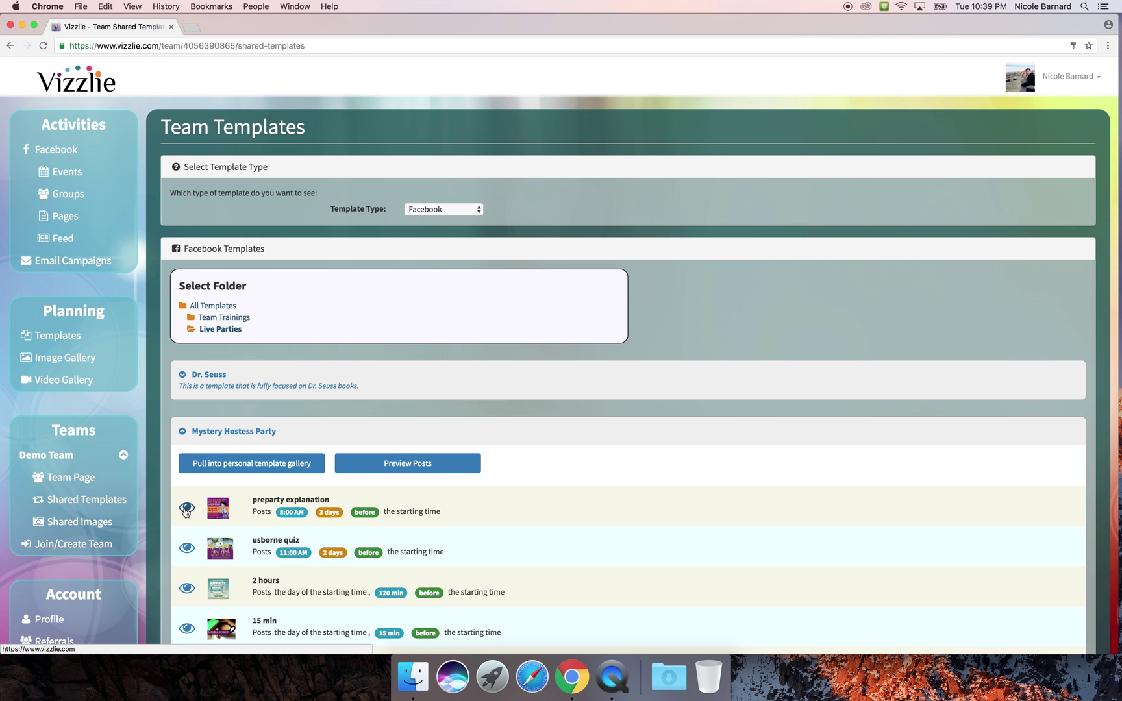
Preview the Mystery Hostess Party posts, then choose to pull it into the personal gallery
{"action": "left_click", "coordinate": [361, 462]}
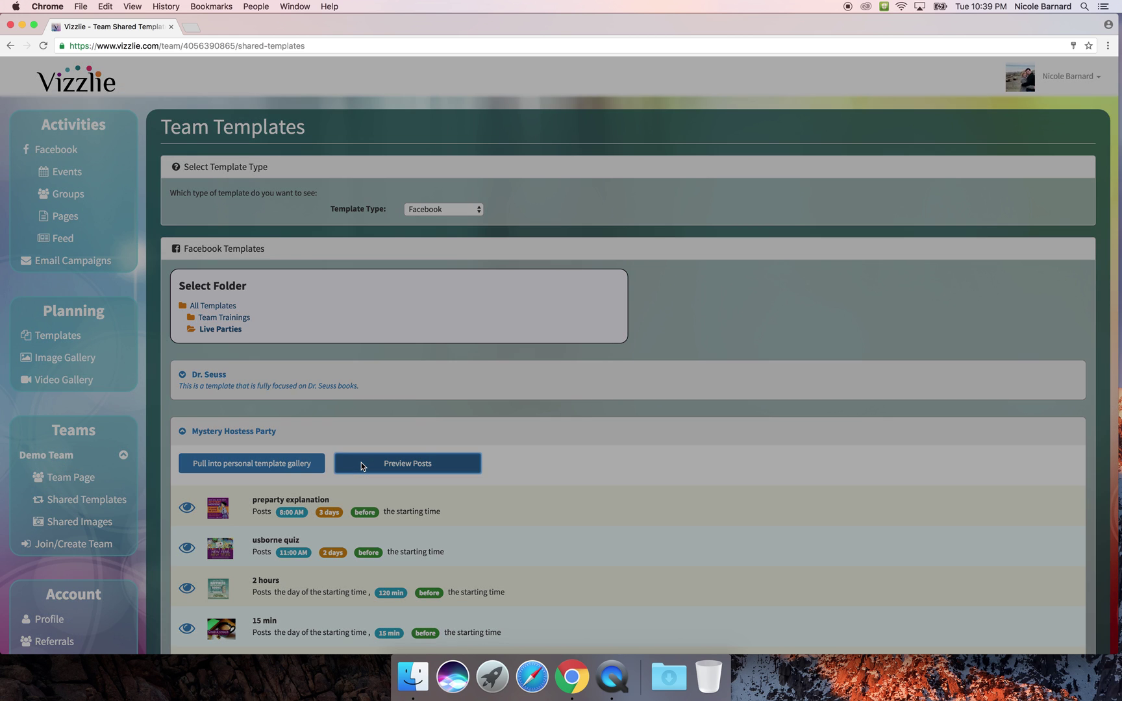
{"action": "left_click", "coordinate": [603, 129]}
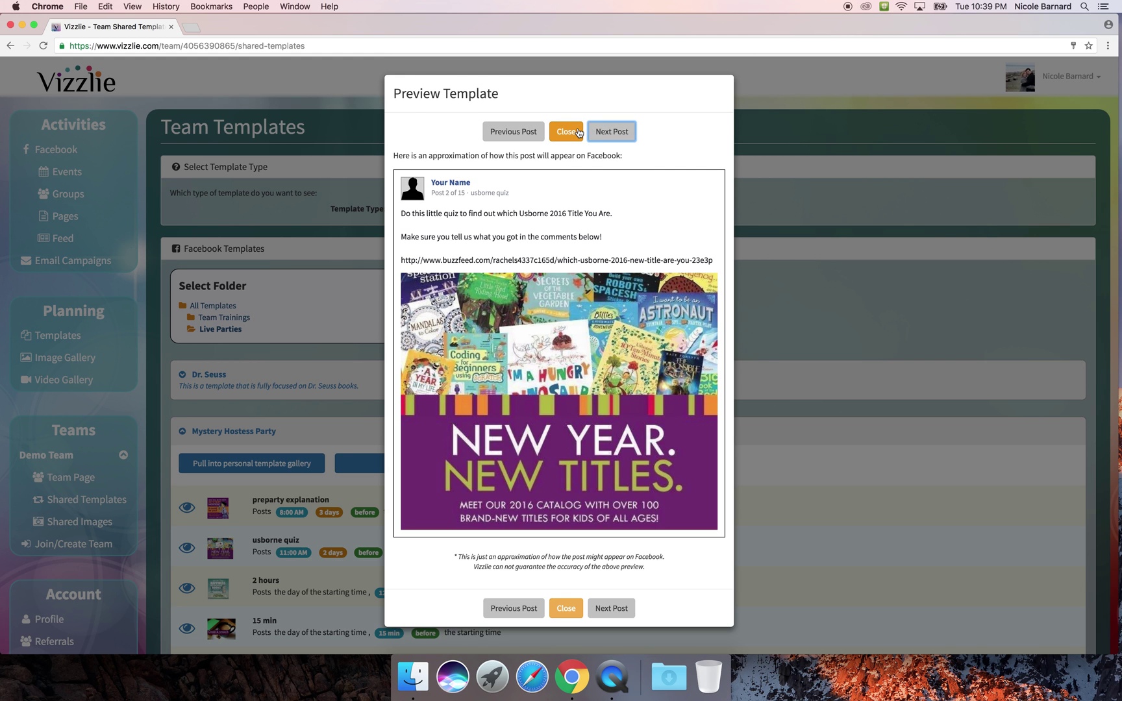
{"action": "left_click", "coordinate": [578, 132]}
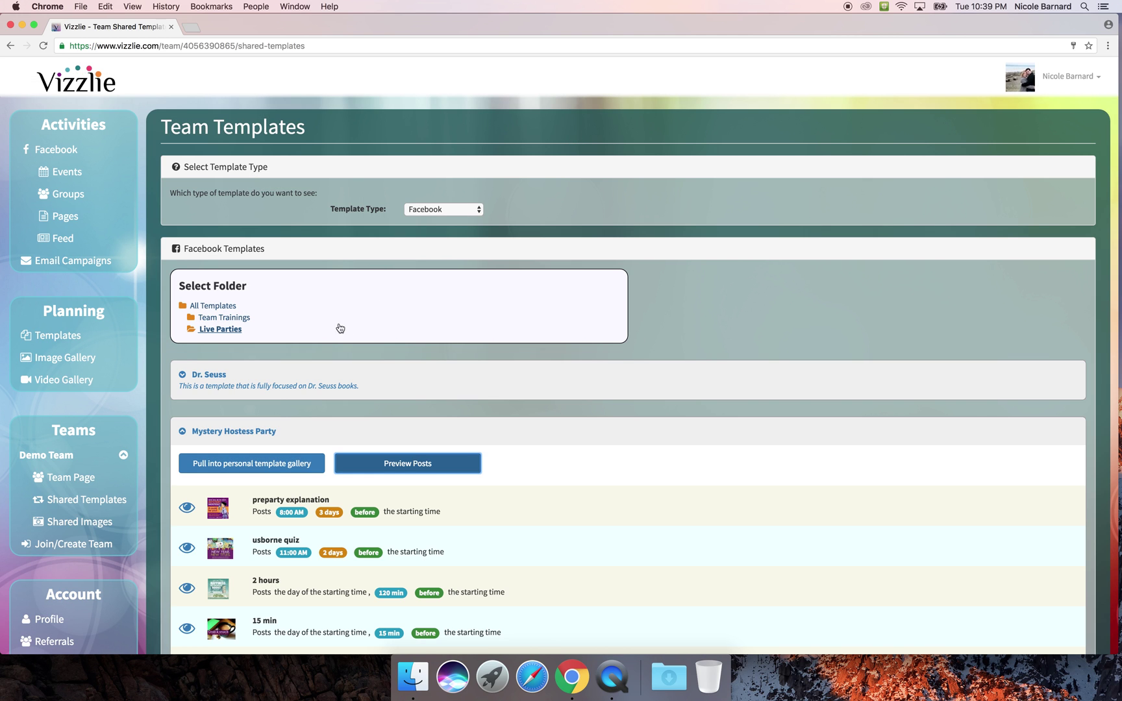
{"action": "left_click", "coordinate": [271, 457]}
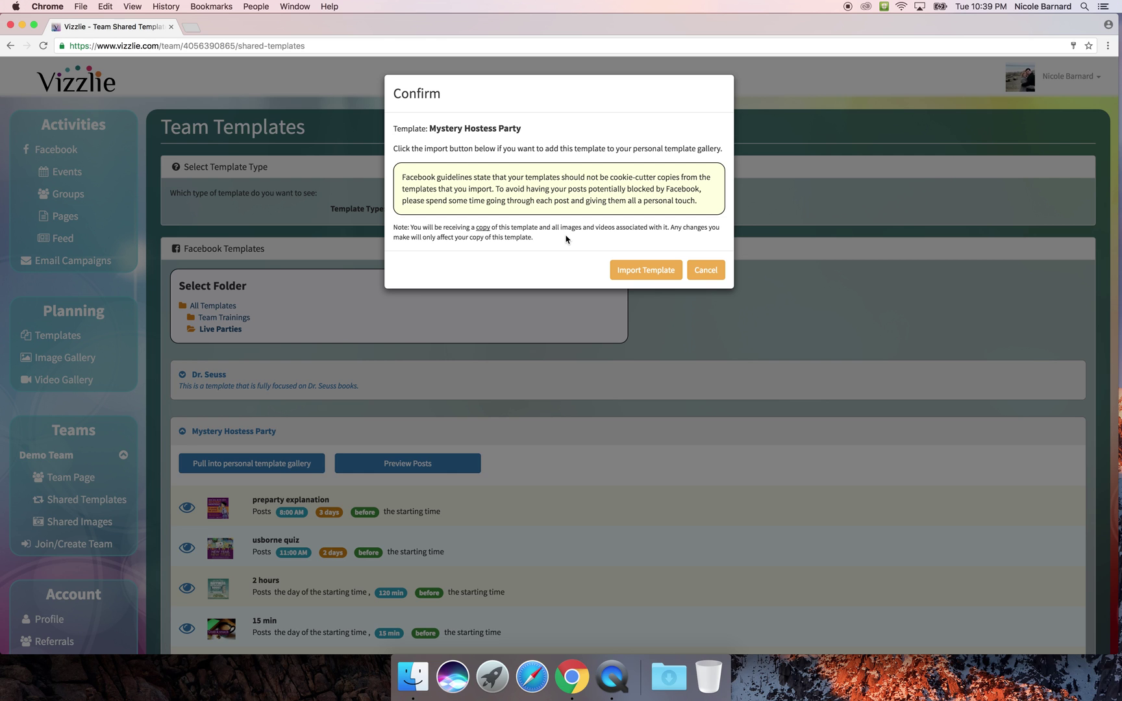
Confirm the Mystery Hostess Party import and dismiss the success message
{"action": "left_click", "coordinate": [642, 270]}
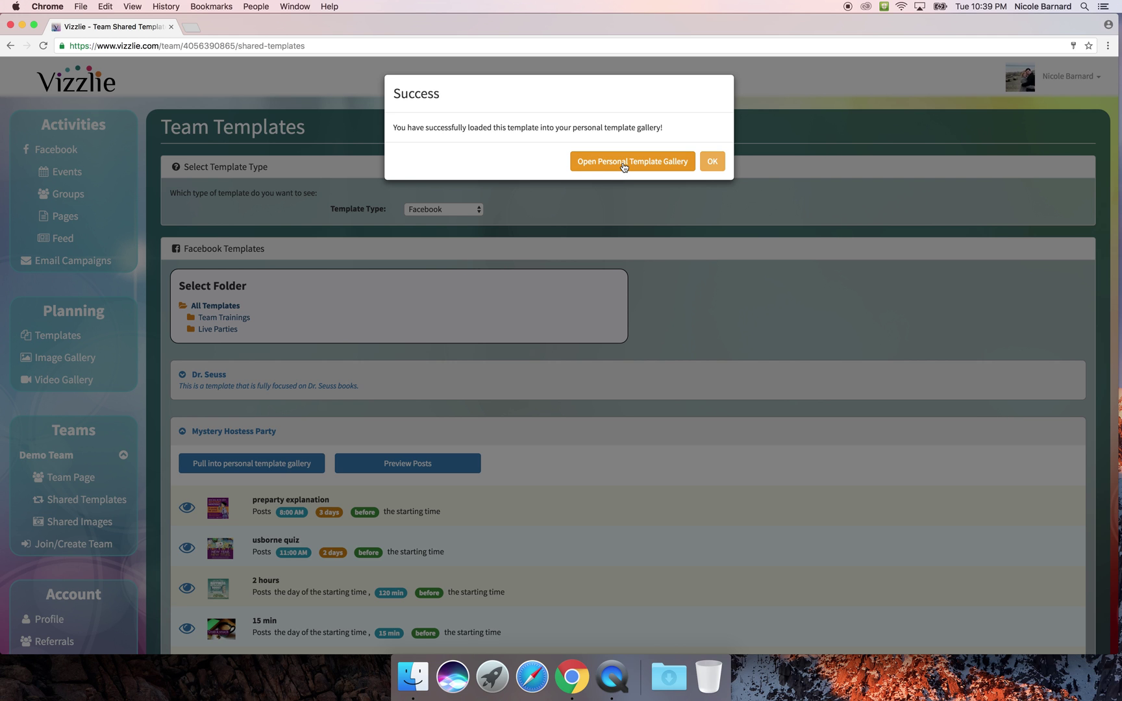
{"action": "left_click", "coordinate": [711, 162]}
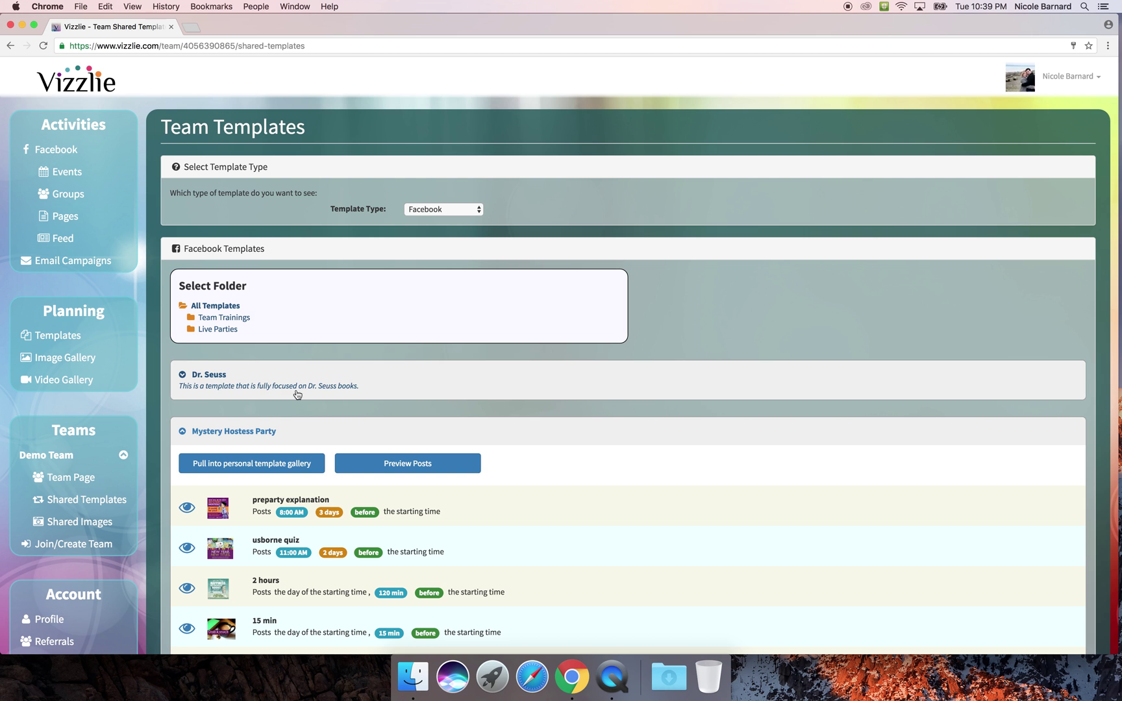
Switch to Email templates and import Hostess Coaching into the personal gallery, closing the success message
{"action": "scroll", "coordinate": [373, 314], "scroll_direction": "down", "scroll_amount": 1}
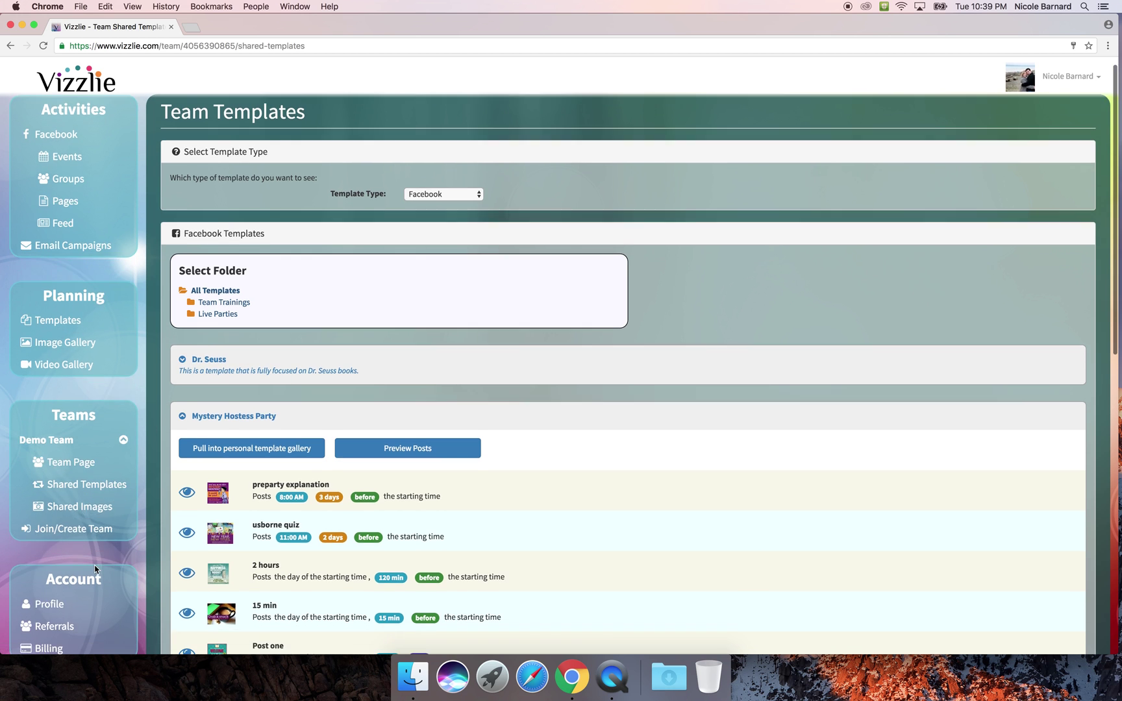
{"action": "scroll", "coordinate": [373, 313], "scroll_direction": "up", "scroll_amount": 1}
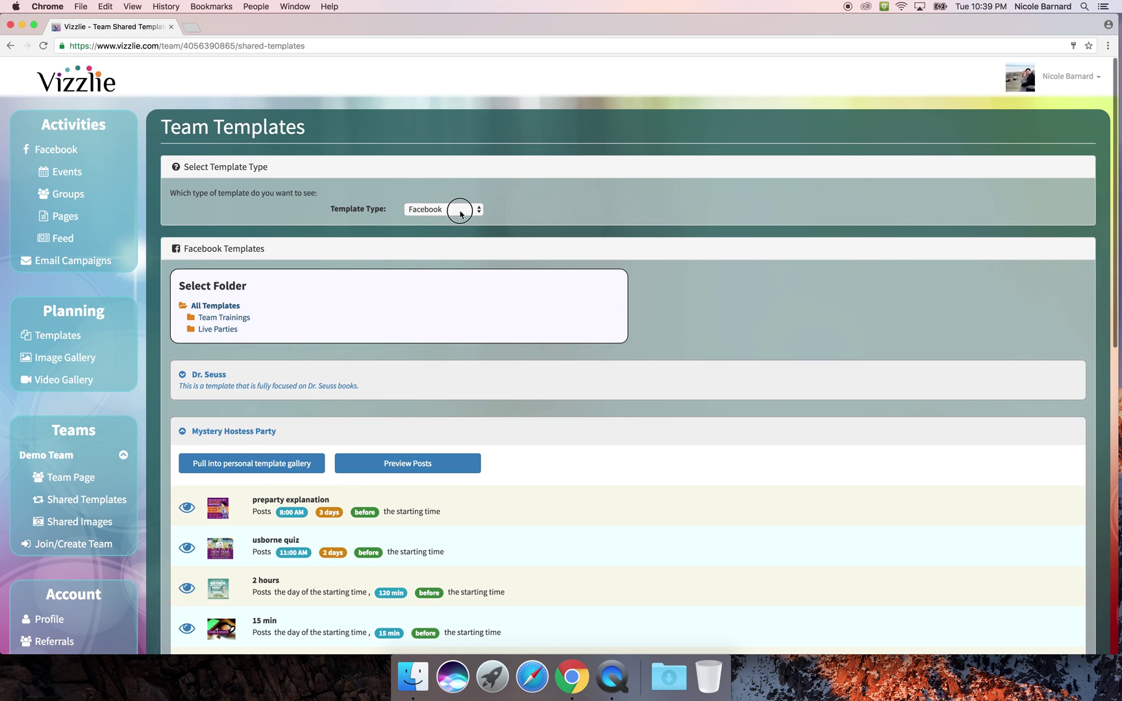
{"action": "left_click", "coordinate": [458, 209]}
{"action": "left_click", "coordinate": [456, 220]}
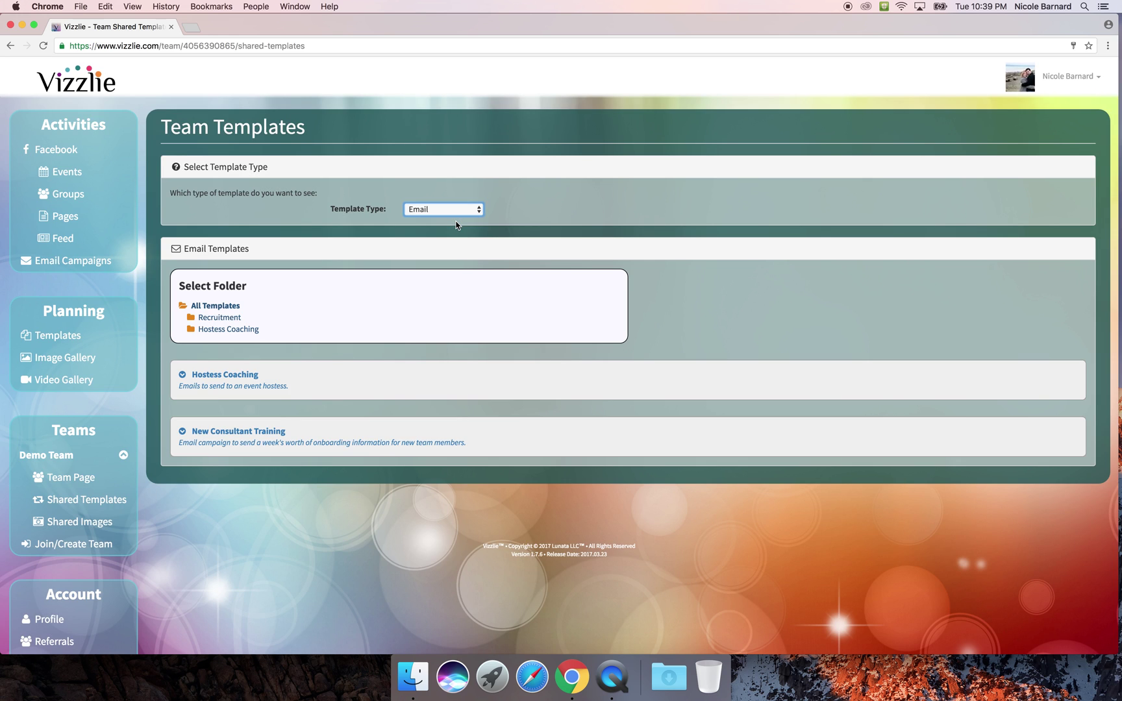
{"action": "left_click", "coordinate": [238, 331]}
{"action": "left_click", "coordinate": [232, 375]}
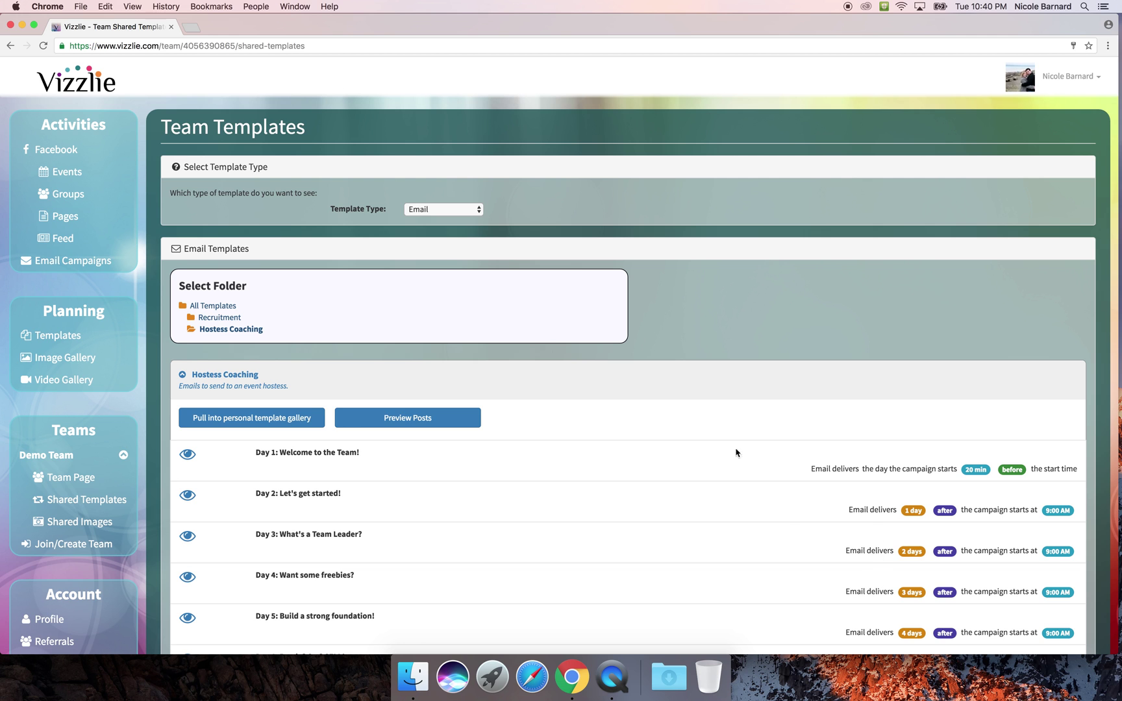
{"action": "left_click", "coordinate": [295, 417]}
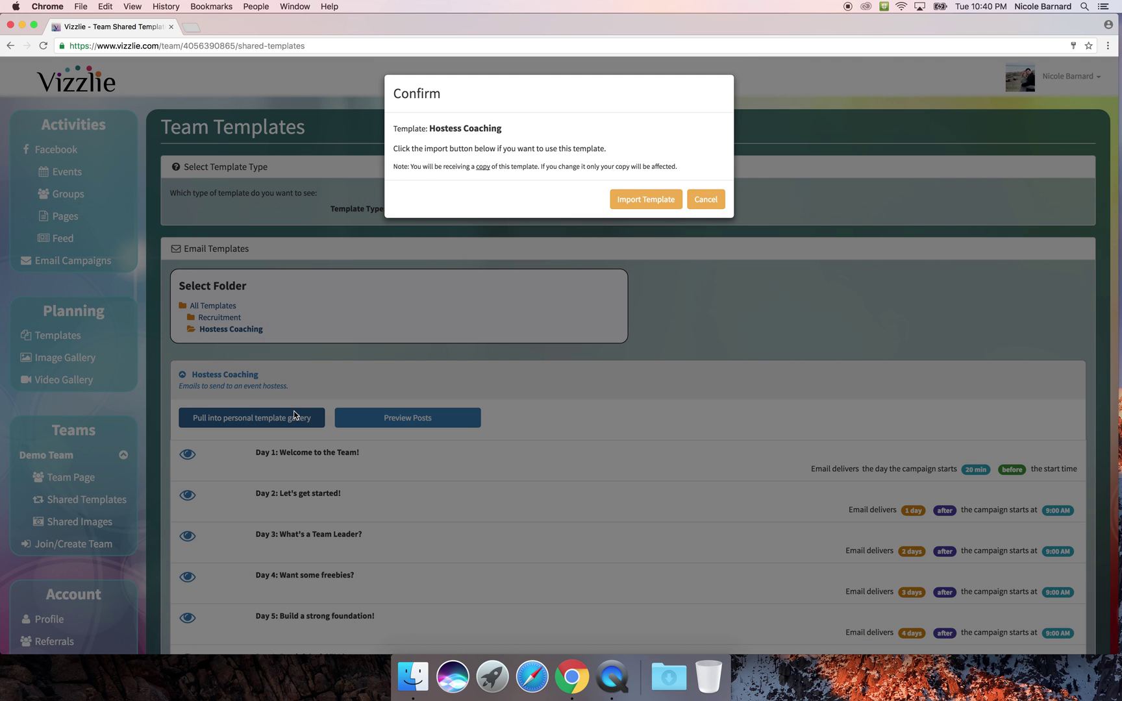
{"action": "left_click", "coordinate": [652, 201]}
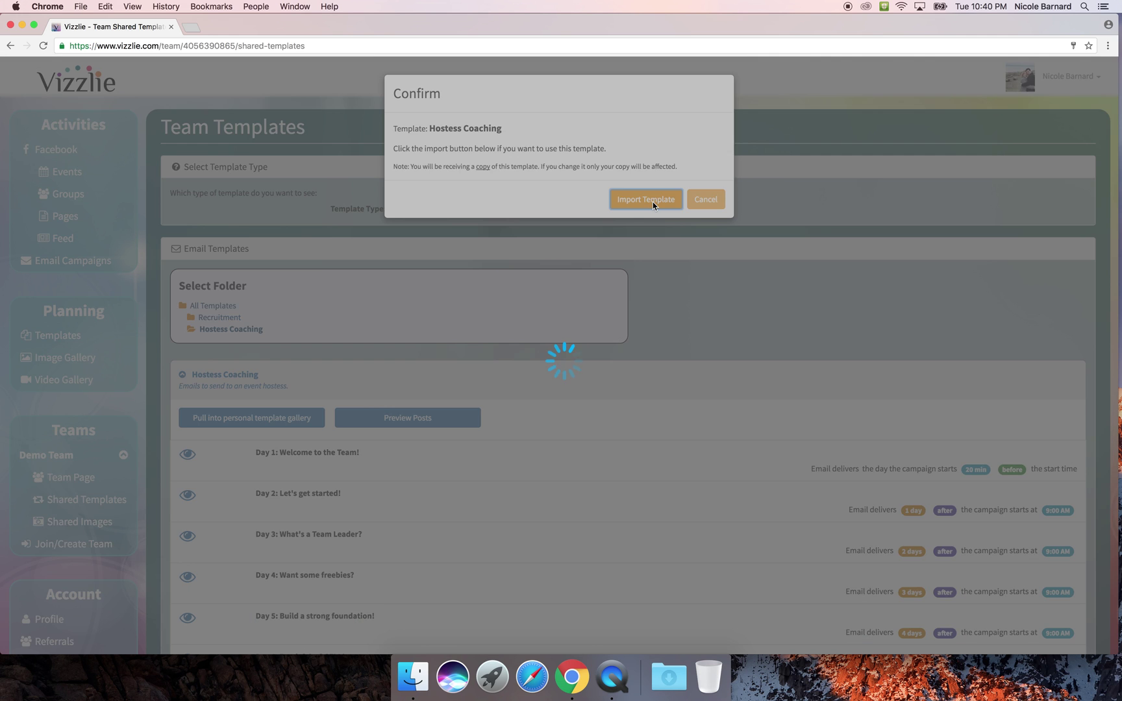
{"action": "left_click", "coordinate": [712, 161]}
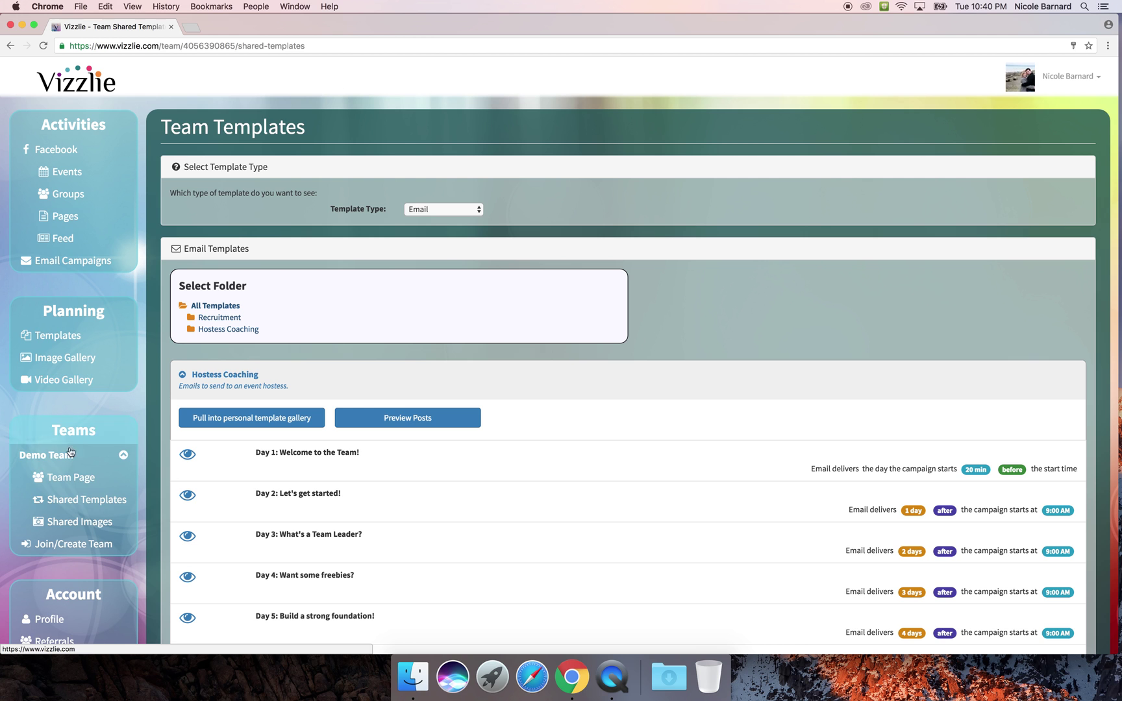
Open the Thank You folder under Shared Images, preview an image, and enable multi-image selection
{"action": "left_click", "coordinate": [78, 519]}
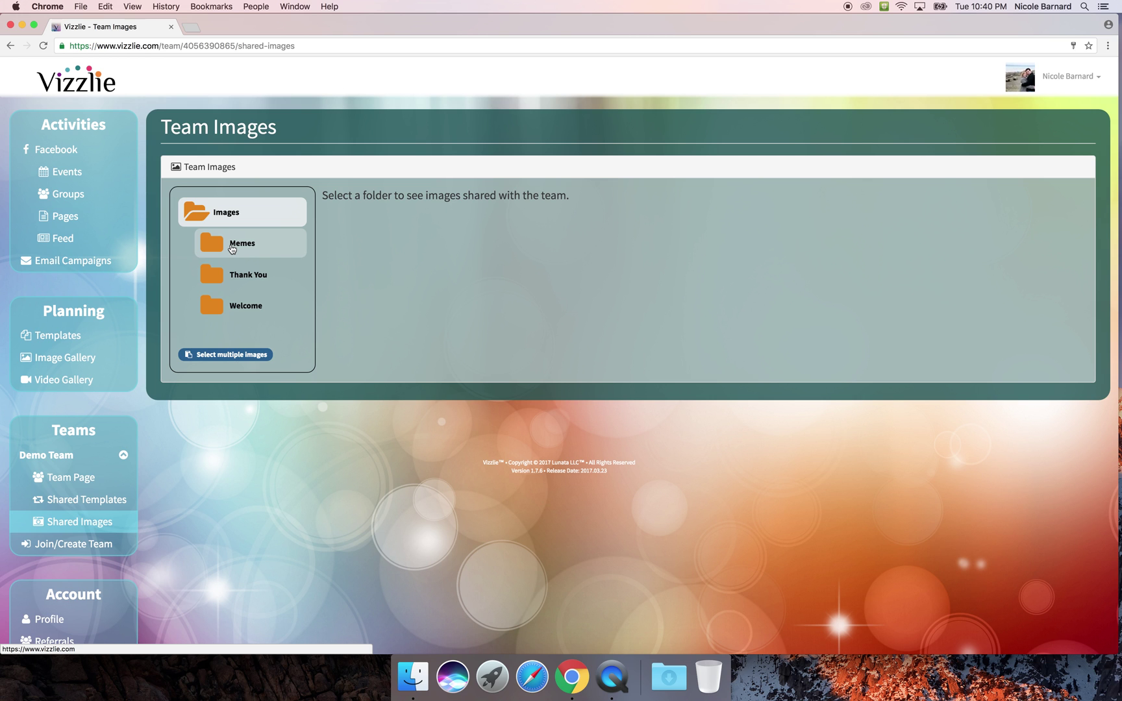
{"action": "left_click", "coordinate": [237, 274]}
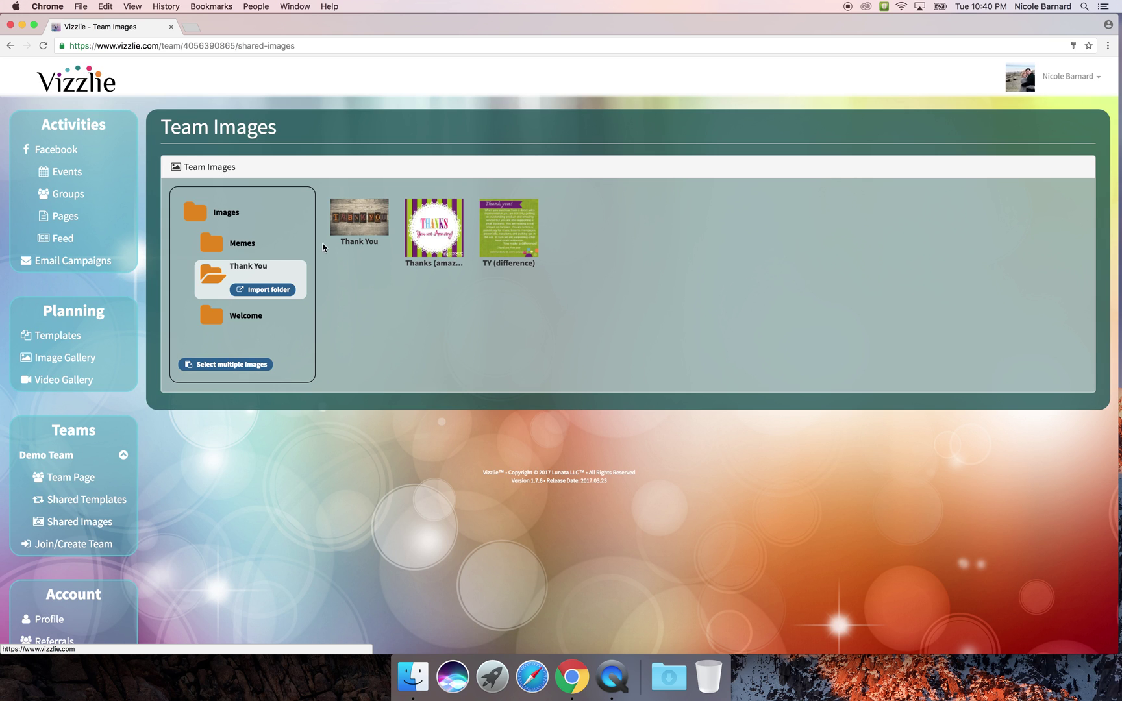
{"action": "left_click", "coordinate": [359, 228]}
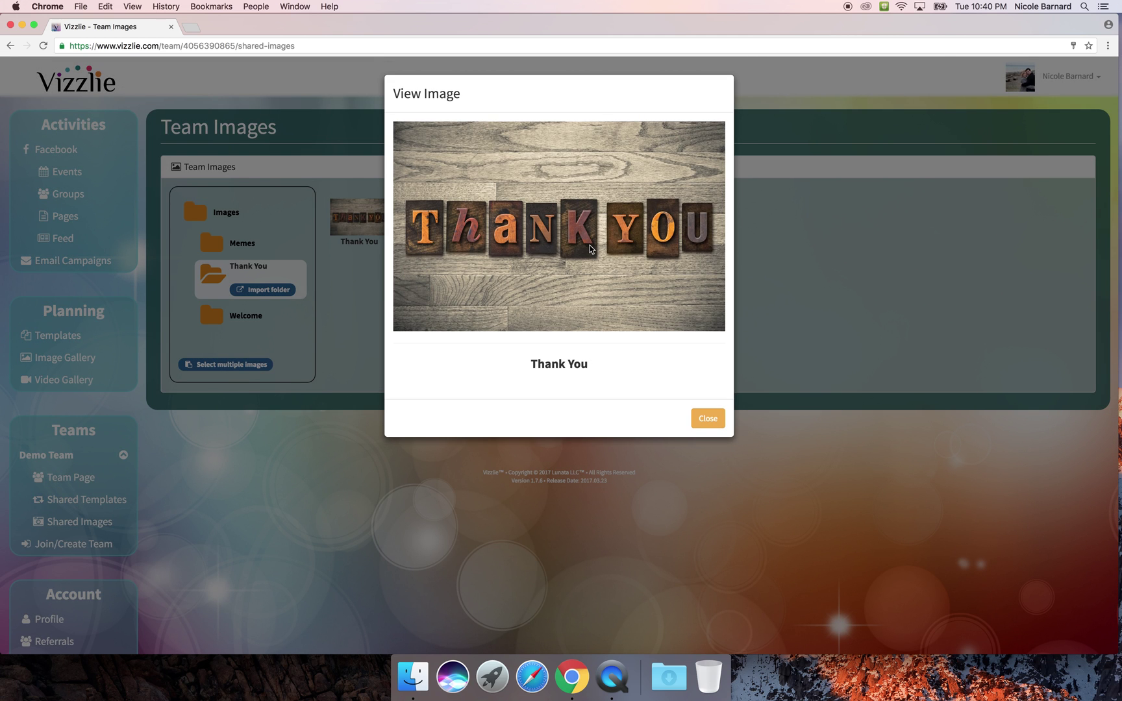
{"action": "left_click", "coordinate": [709, 419]}
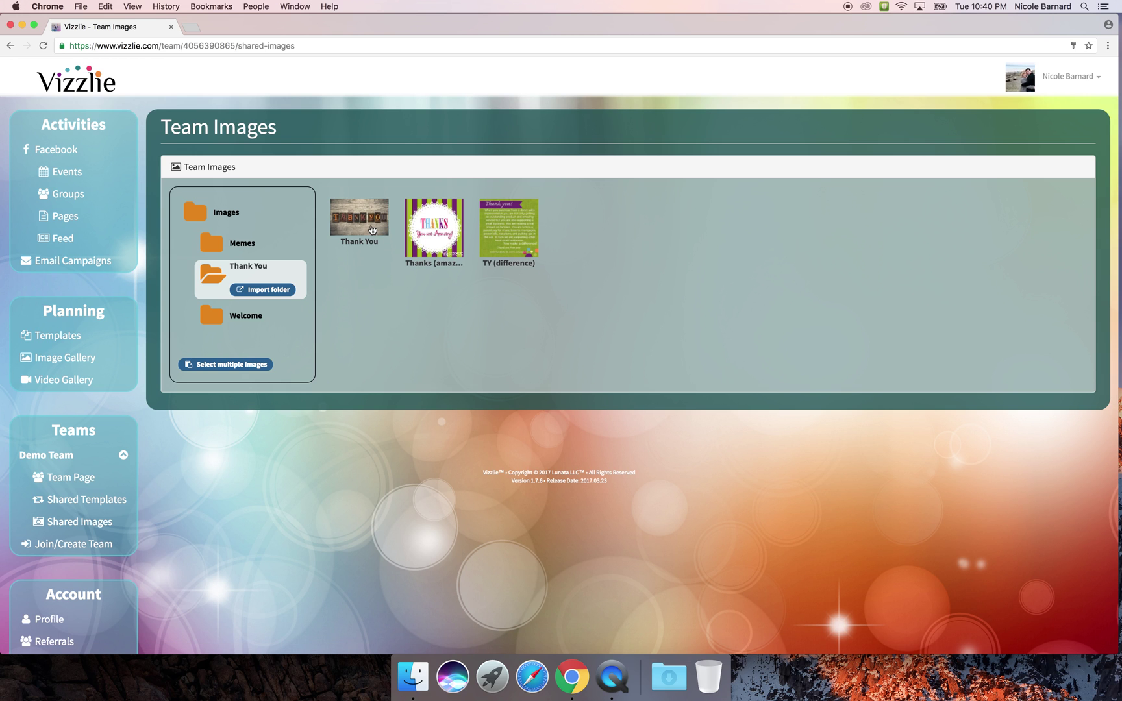
{"action": "left_click", "coordinate": [256, 364]}
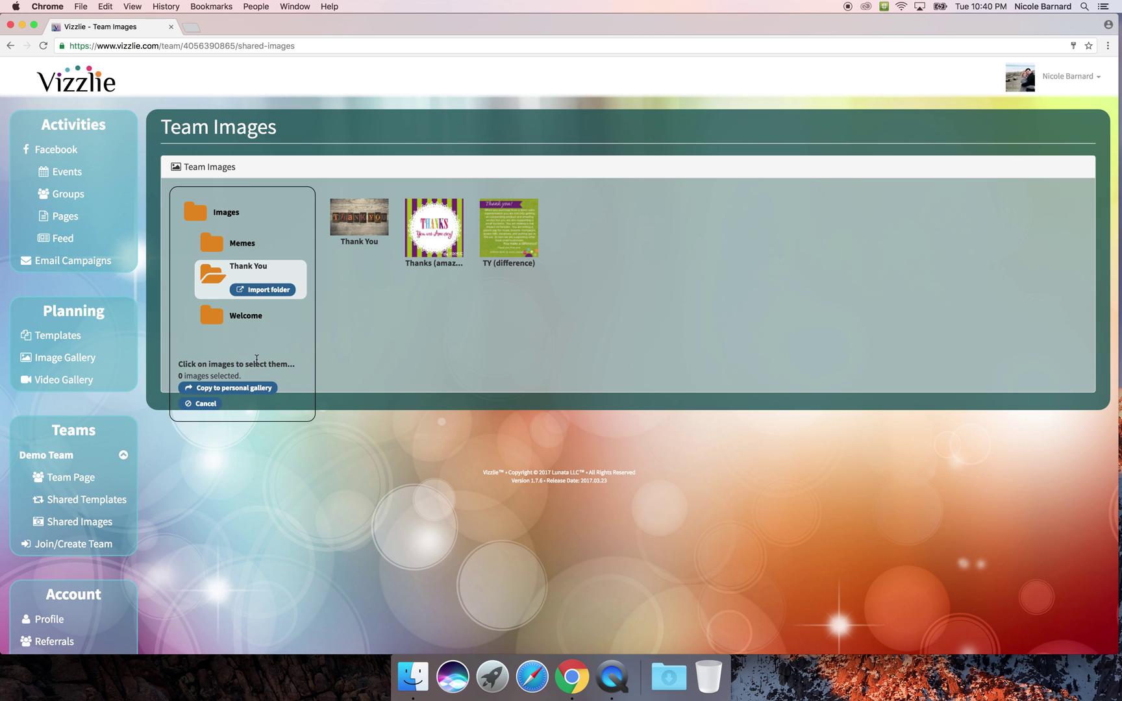
Select the Thank You and striped Thanks images and copy them into a new folder 'Thanks'
{"action": "left_click", "coordinate": [363, 227]}
{"action": "left_click", "coordinate": [438, 237]}
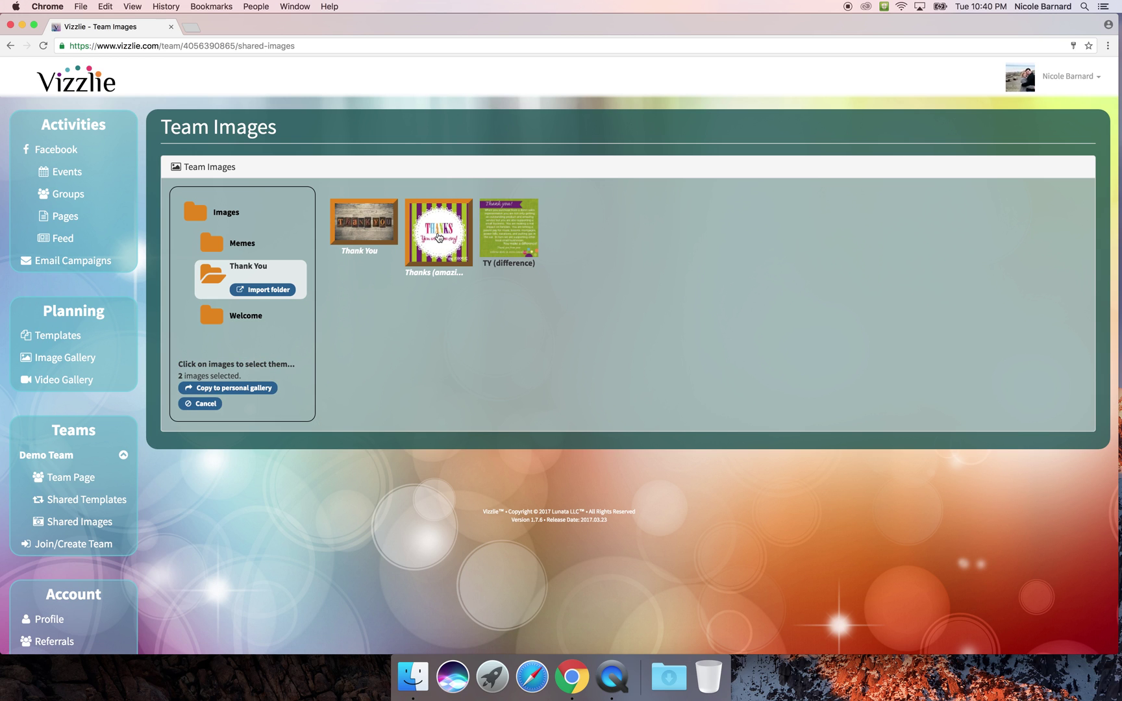
{"action": "left_click", "coordinate": [232, 388]}
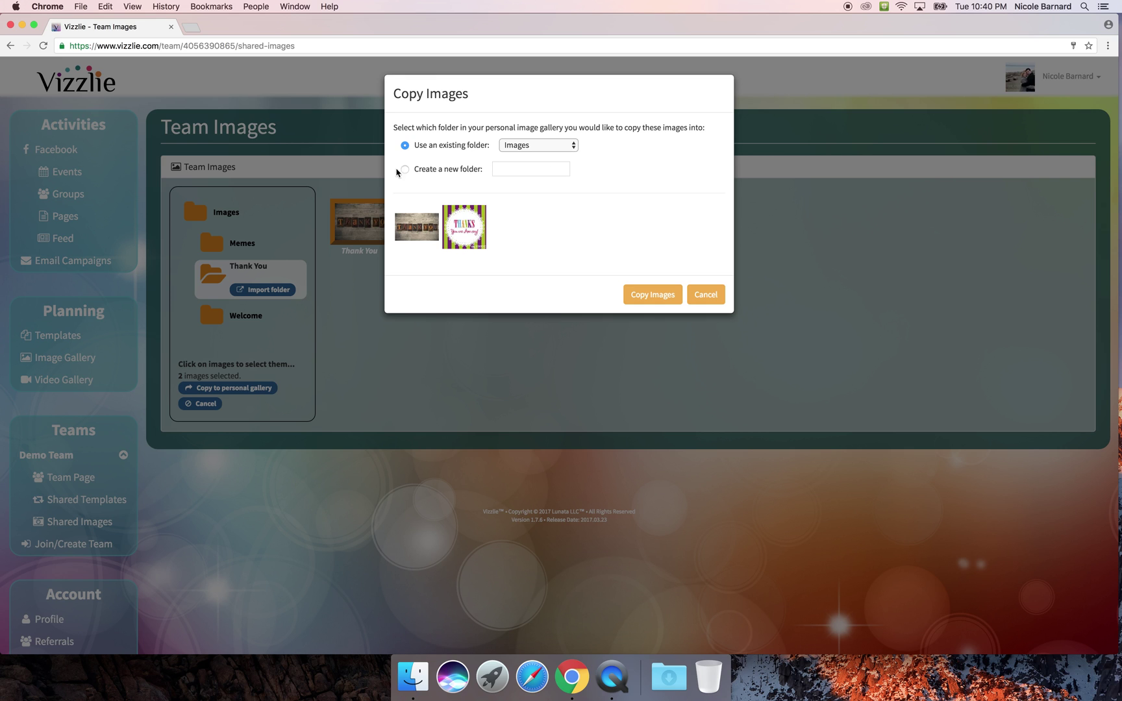
{"action": "left_click", "coordinate": [405, 169]}
{"action": "left_click", "coordinate": [514, 170]}
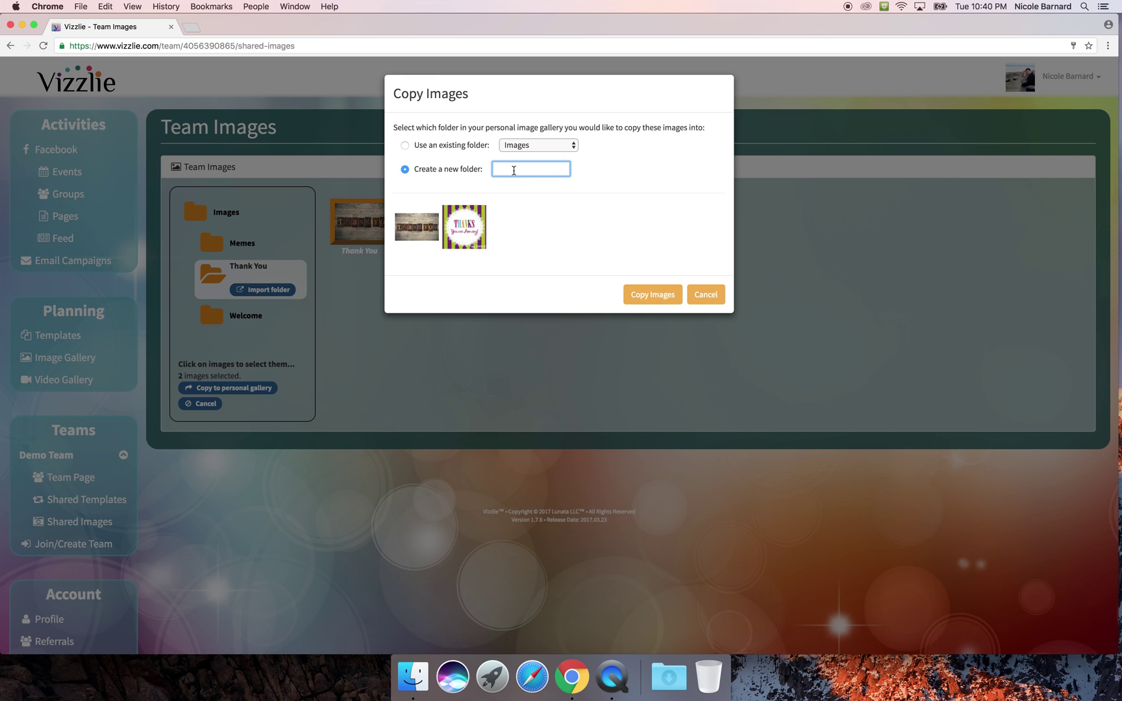
{"action": "type", "text": "Thanks"}
{"action": "left_click", "coordinate": [645, 293]}
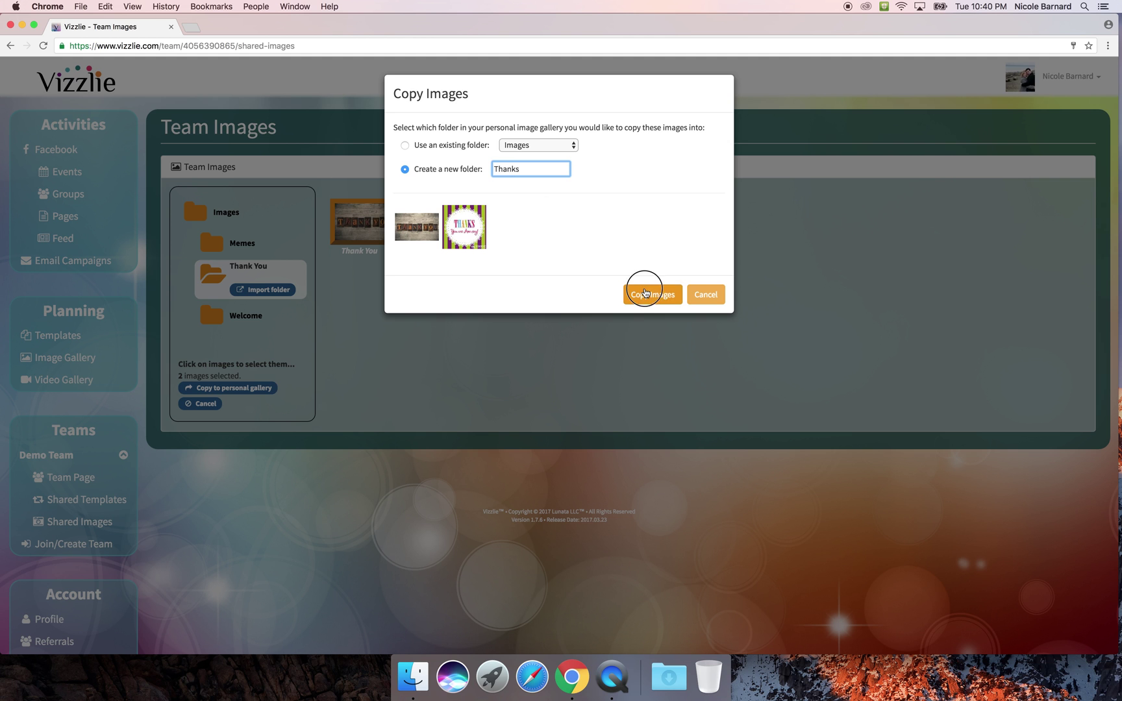